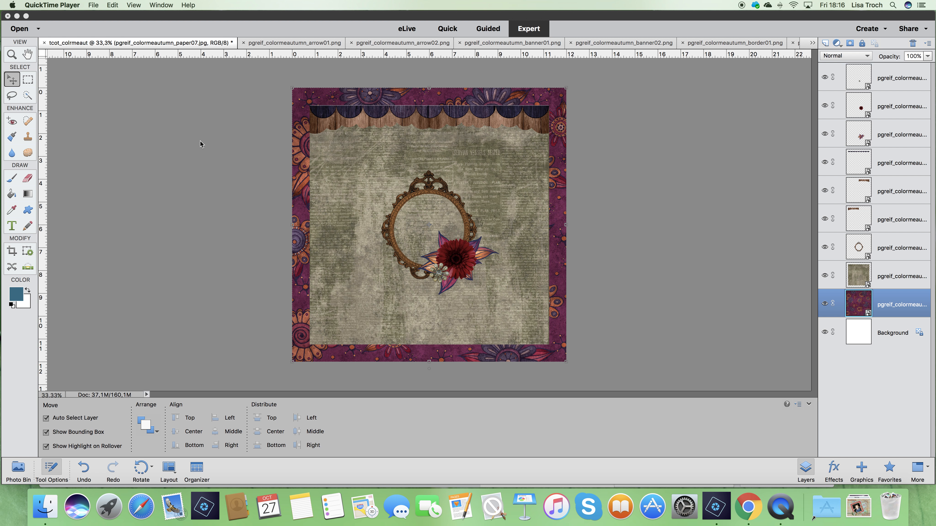
Switch to Adobe Photoshop Elements Editor and slightly nudge all layers together except the purple patterned paper and the Background
click(718, 511)
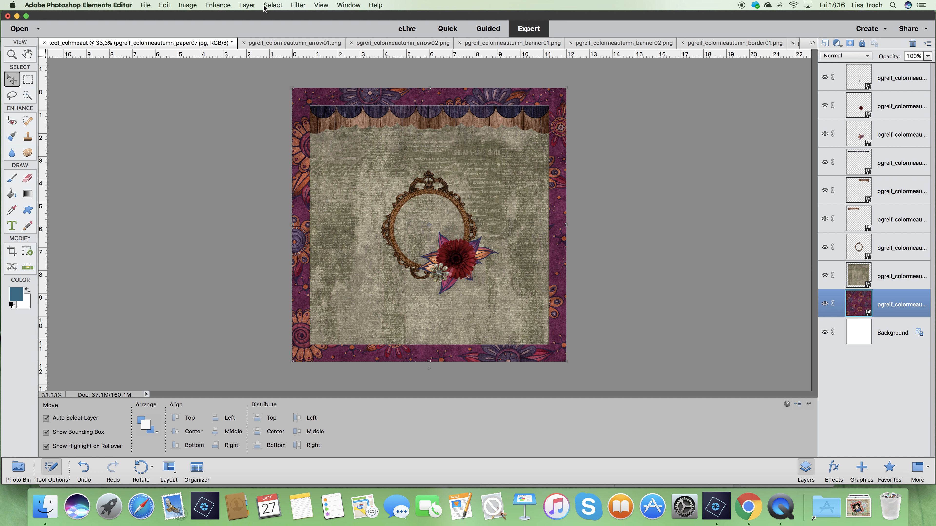
click(273, 6)
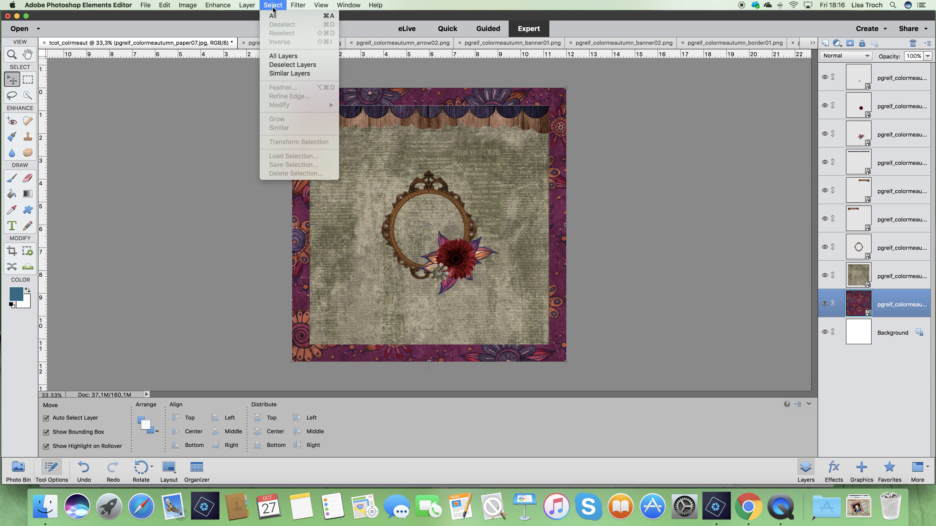
click(291, 58)
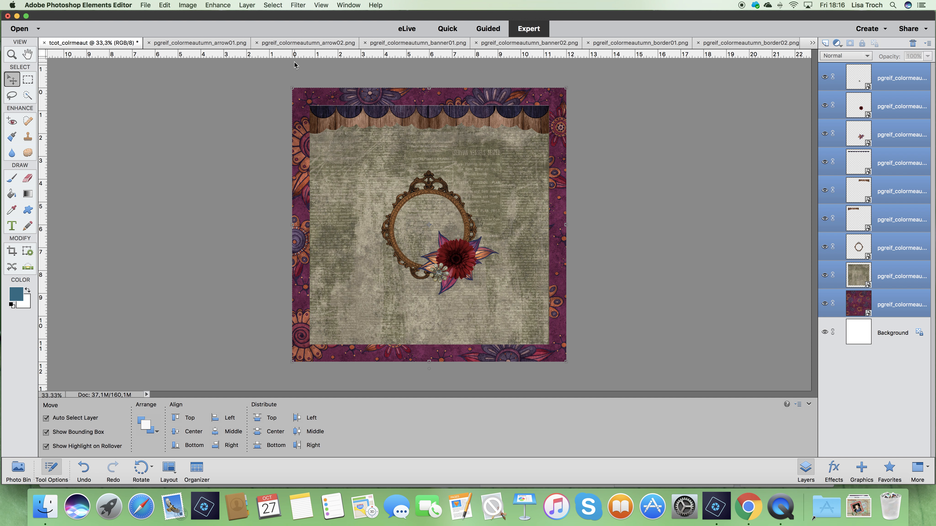
super+click(886, 313)
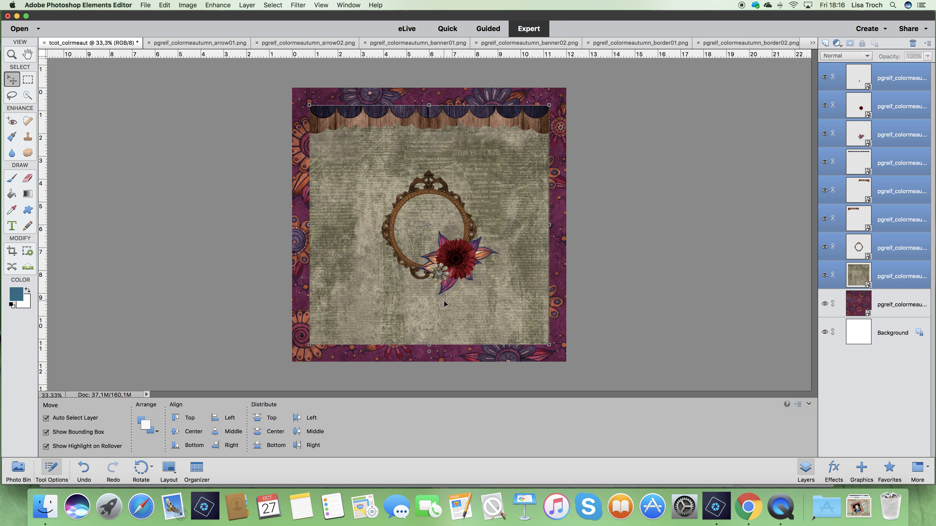
click(429, 224)
drag(429, 225, 425, 224)
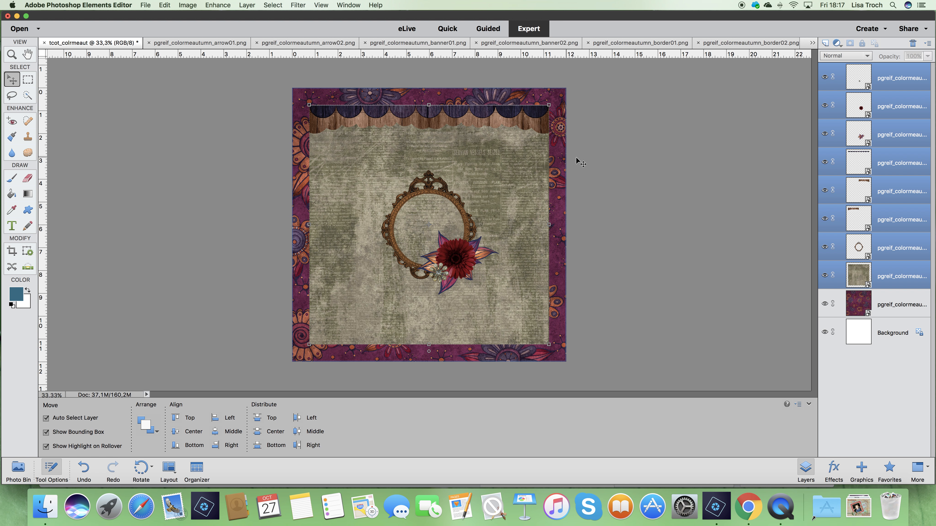
click(560, 165)
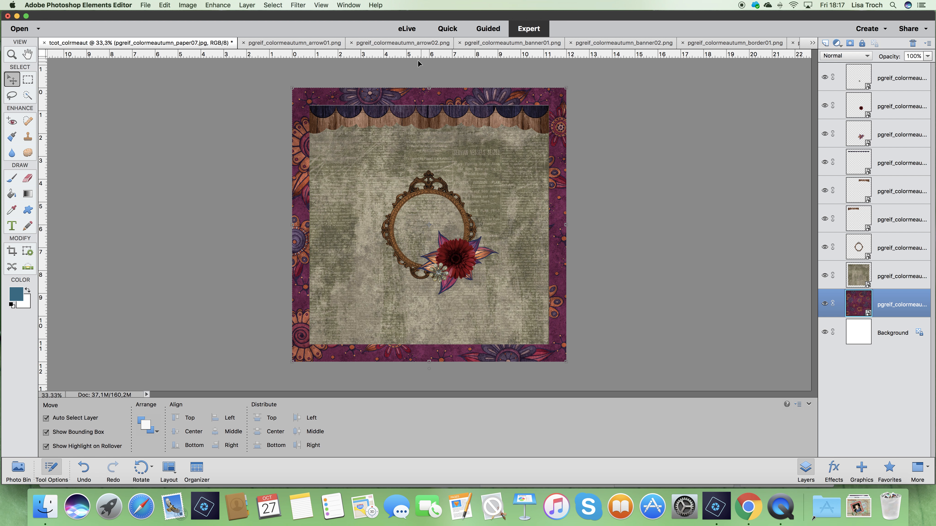
Hide the rulers around the layout and show them again
click(320, 5)
click(321, 5)
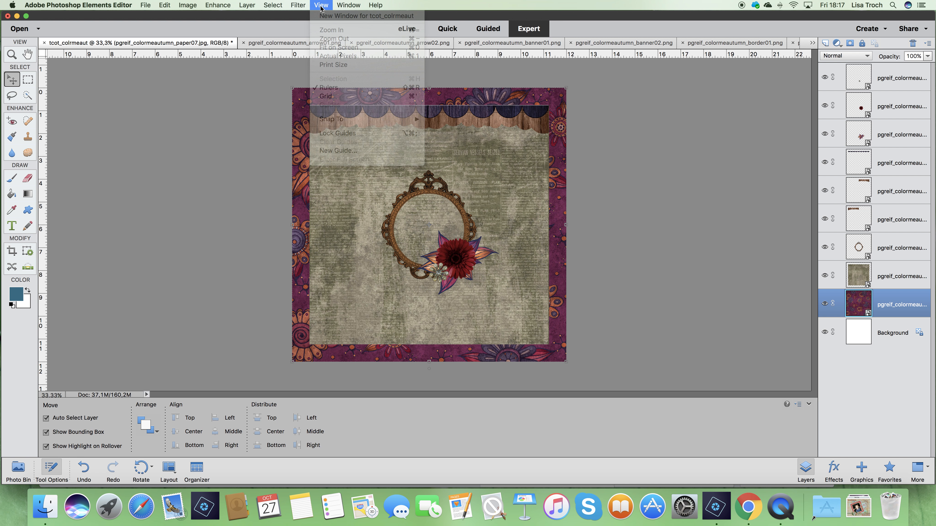
click(320, 5)
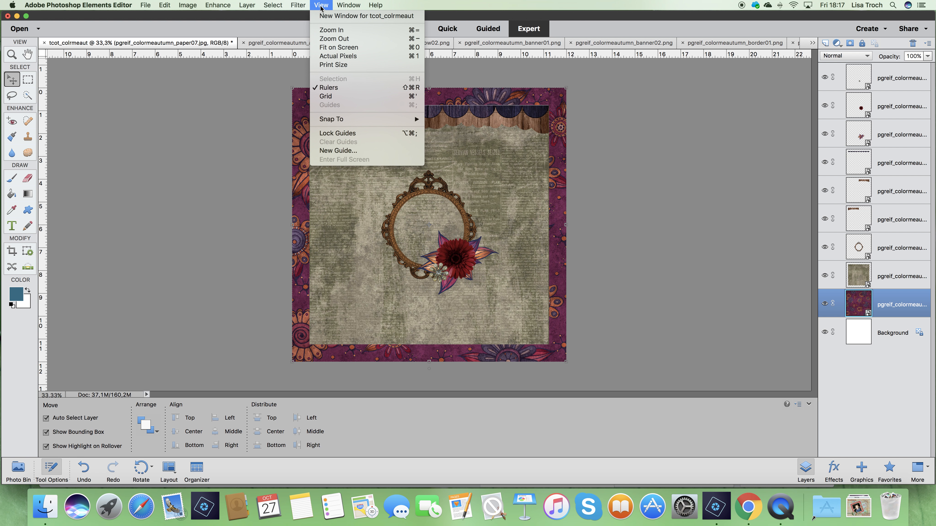
click(334, 89)
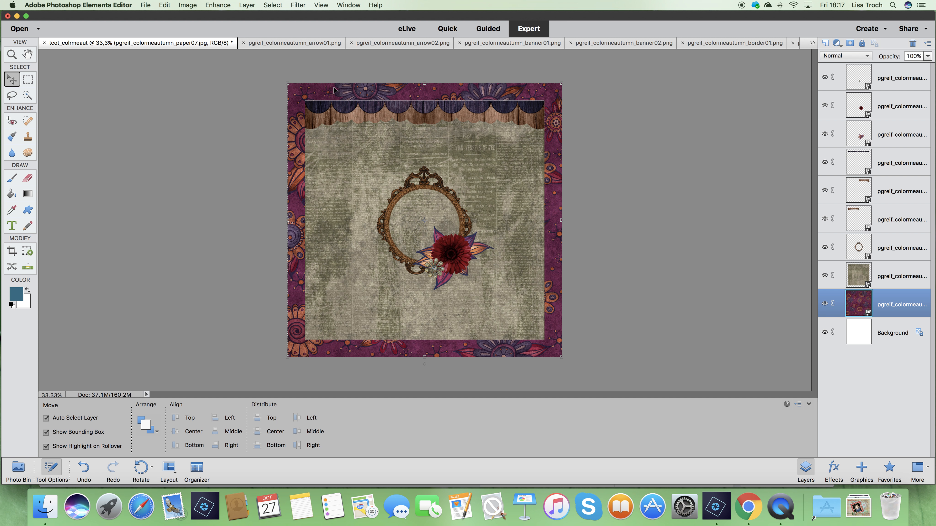
click(322, 5)
click(336, 89)
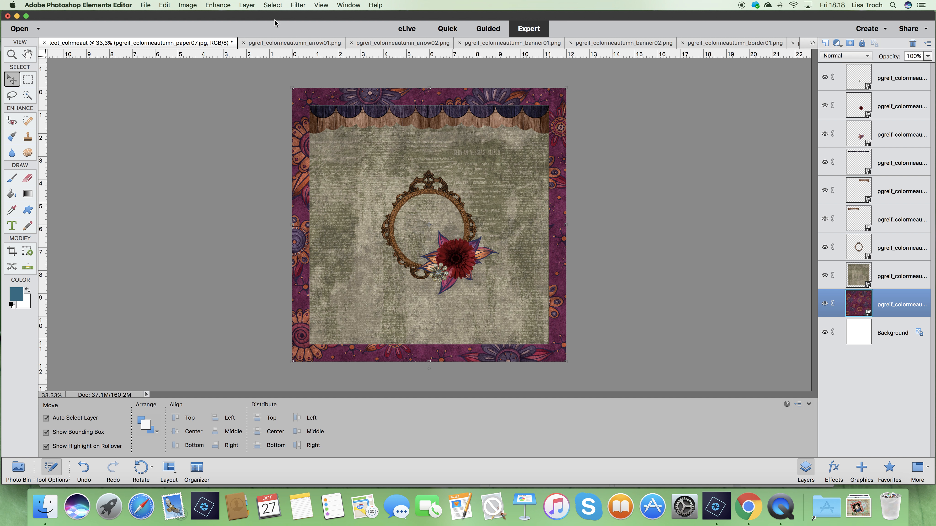
Select all layers except the purple paper and Background and scale them together proportionally to 100.09%
click(273, 6)
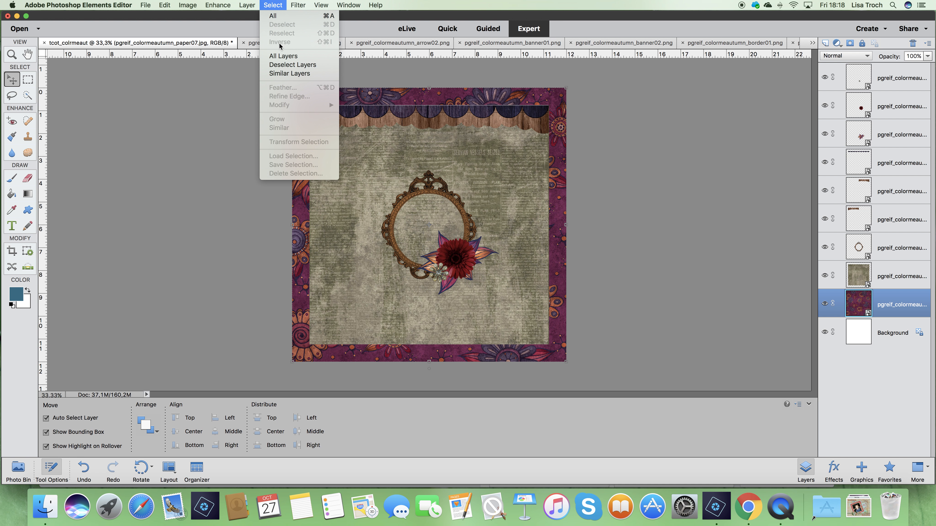
click(283, 56)
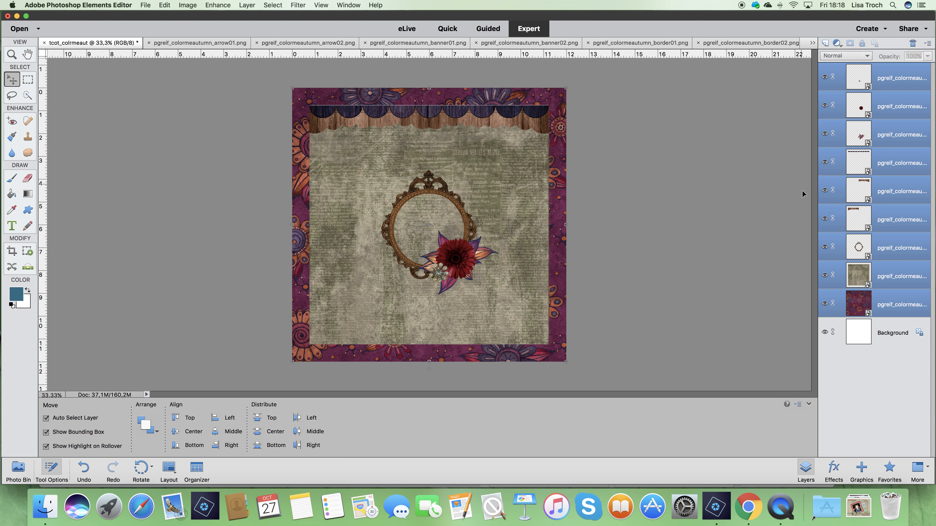
super+click(891, 306)
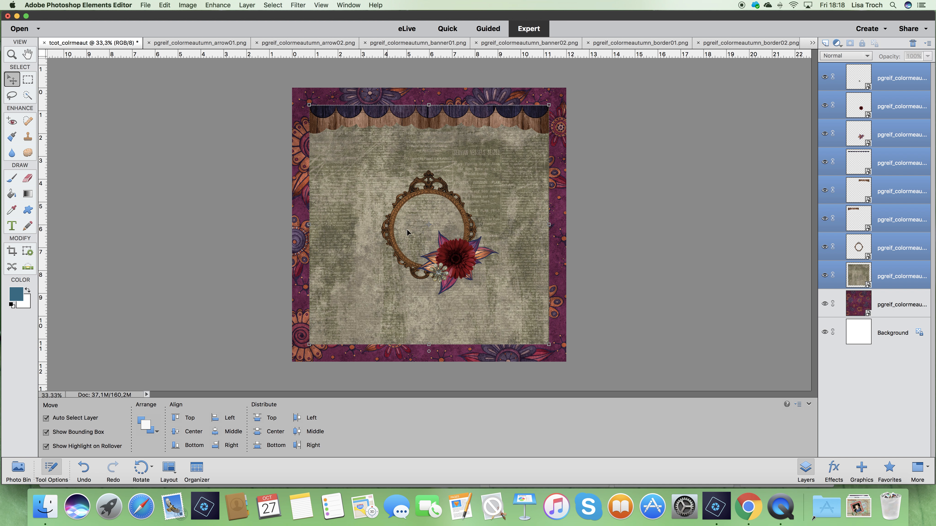
mouse_move(549, 105)
mouse_down()
mouse_move(460, 188)
mouse_move(548, 105)
mouse_up()
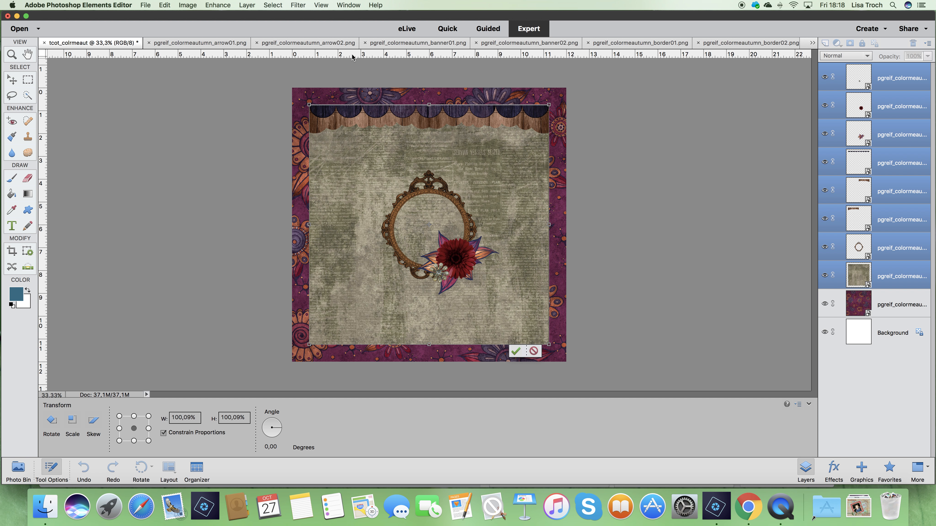
click(517, 353)
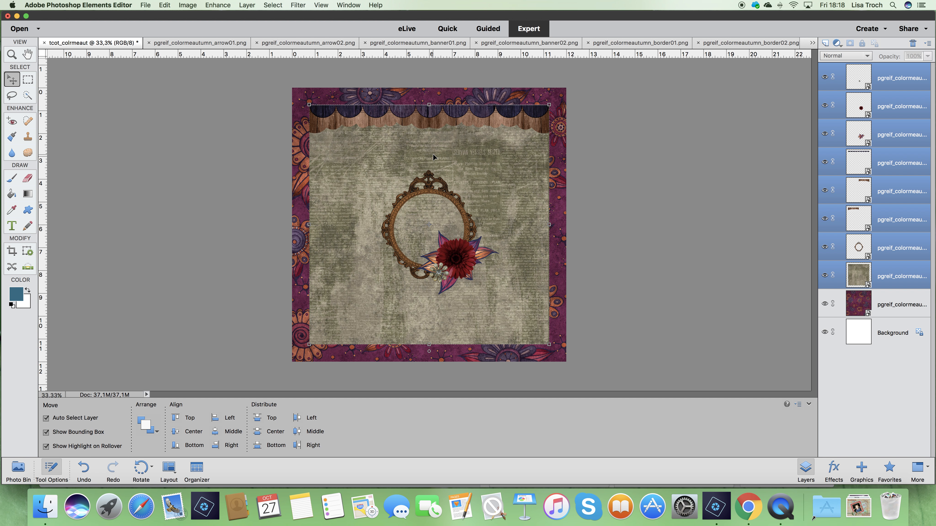
Show the grid over the layout and hide it again
click(322, 5)
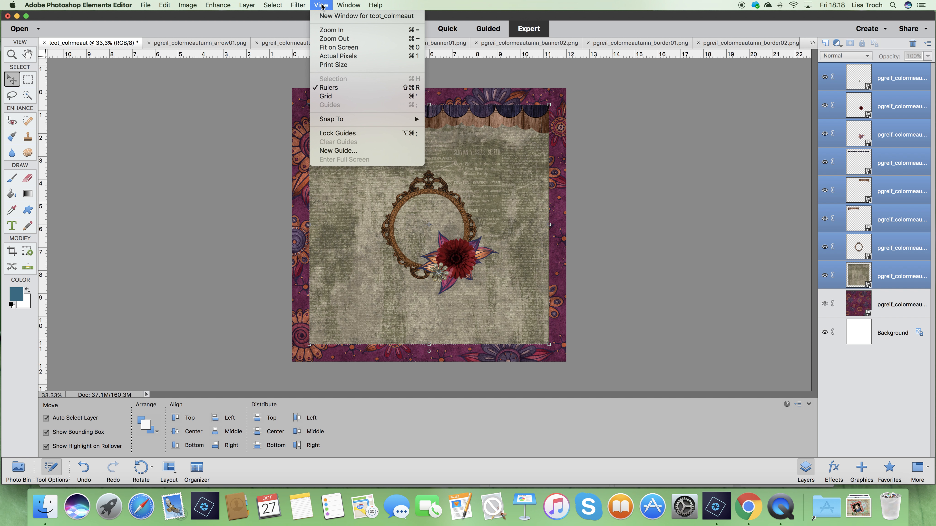
click(326, 96)
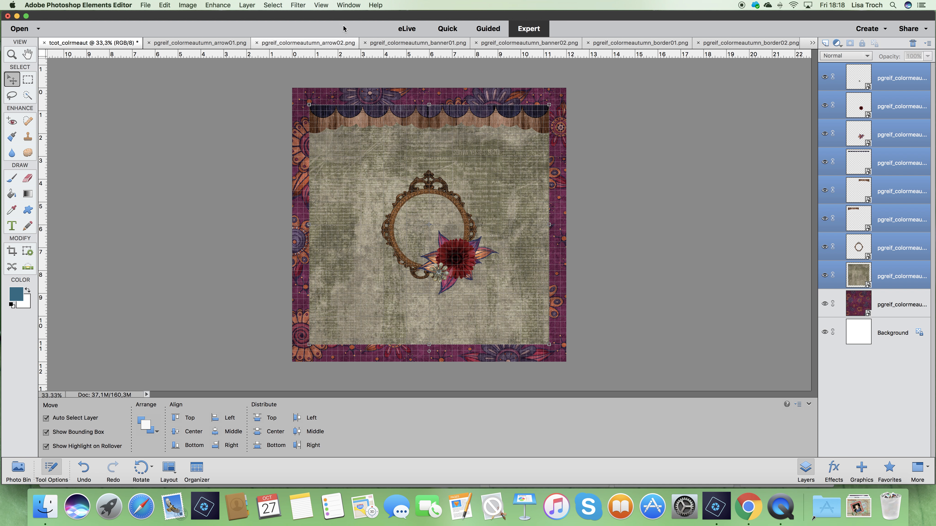
click(320, 5)
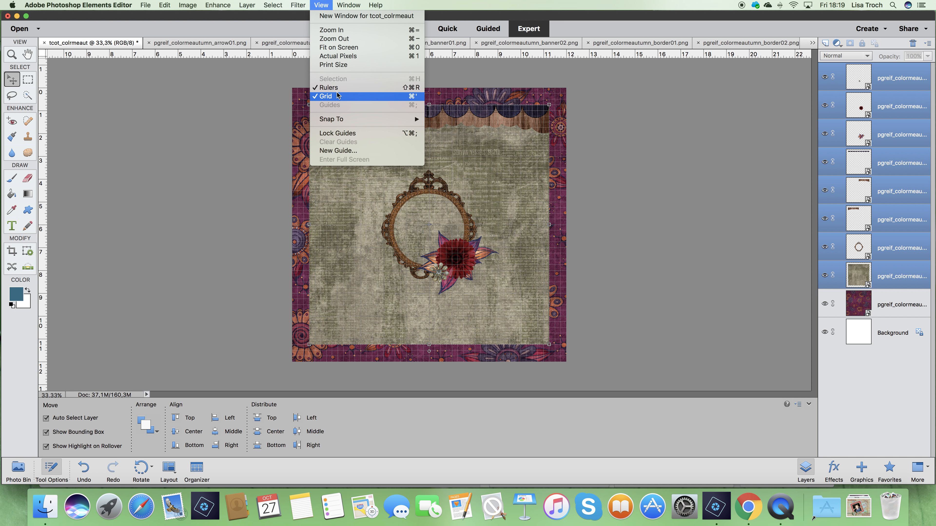
click(329, 97)
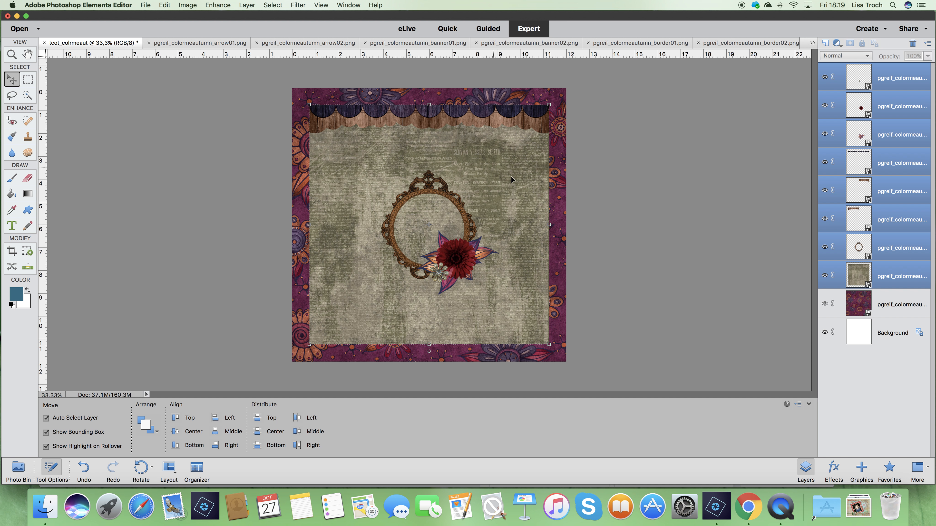
Select the purple paper layer and save the layered layout as tcot_colrmeaut.tif in the layouts folder, with LZW image compression and RLE layer compression
click(562, 205)
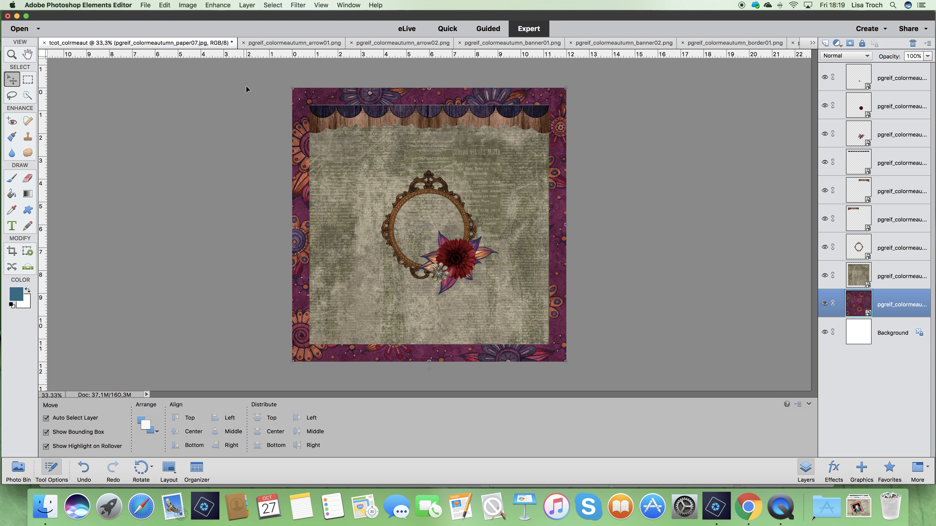
click(146, 6)
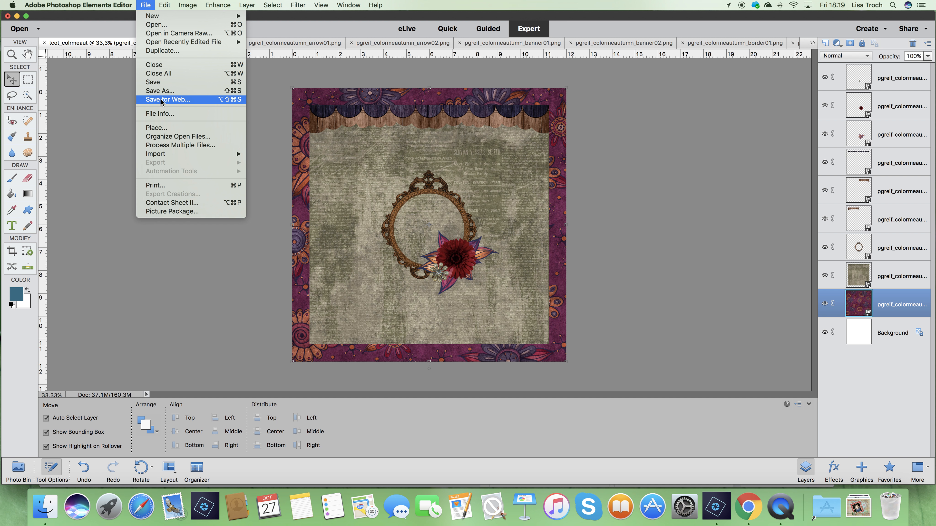
click(153, 83)
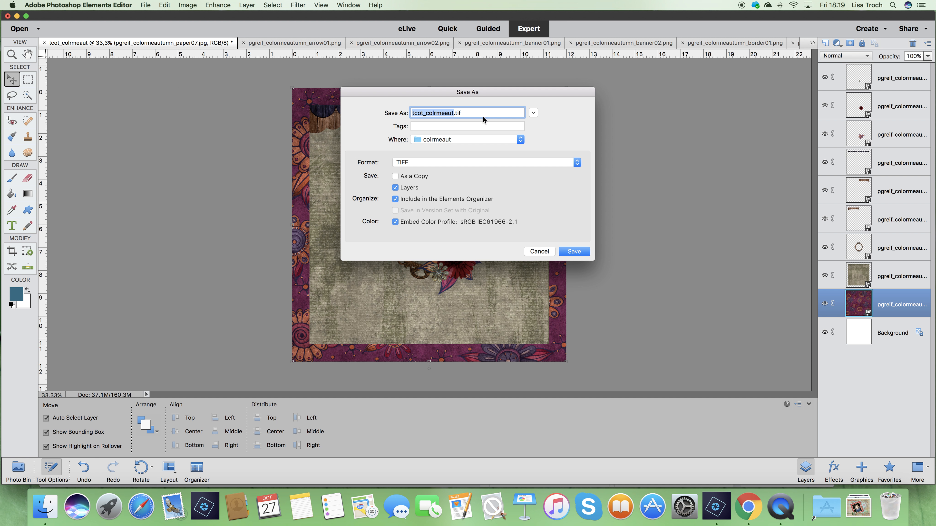
click(460, 140)
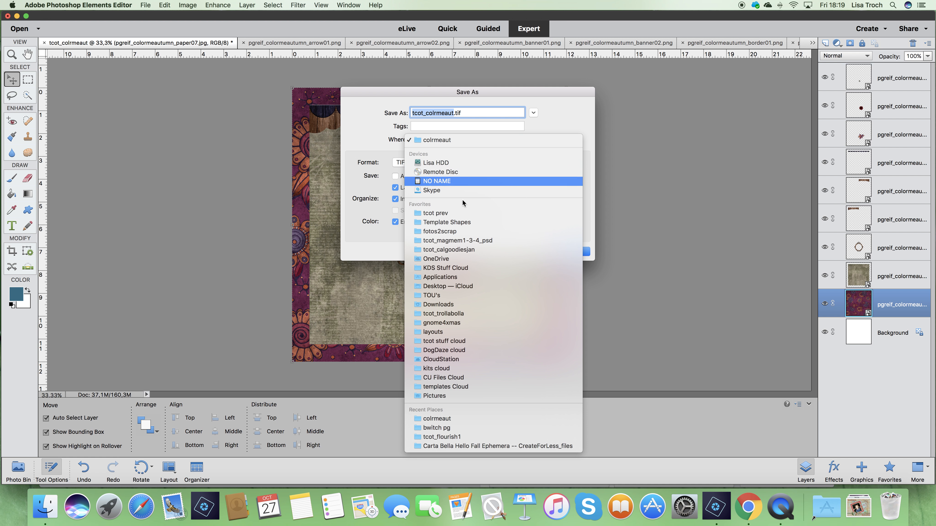
click(452, 332)
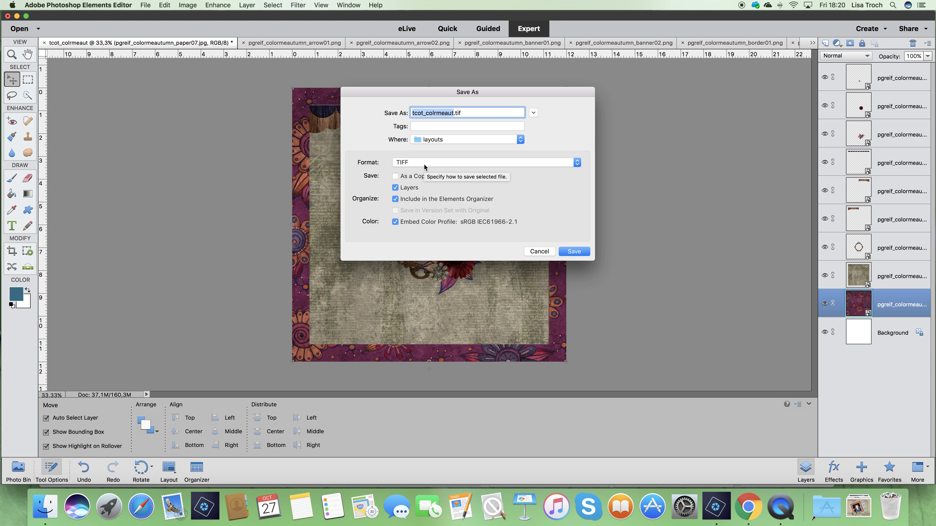
click(578, 165)
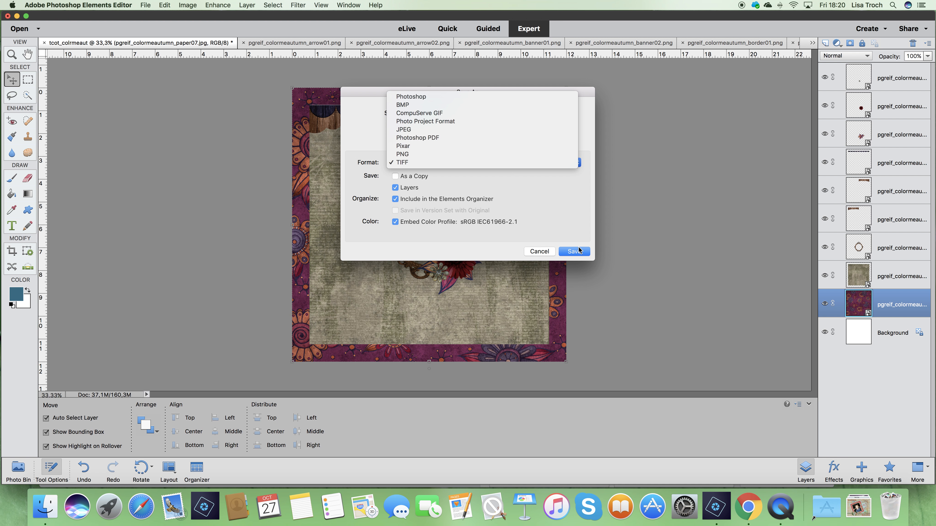
click(401, 164)
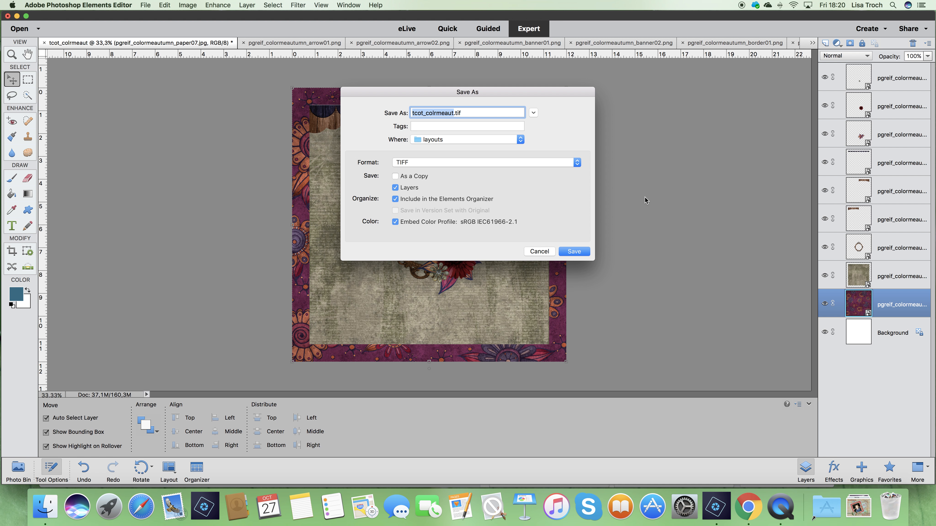
click(576, 251)
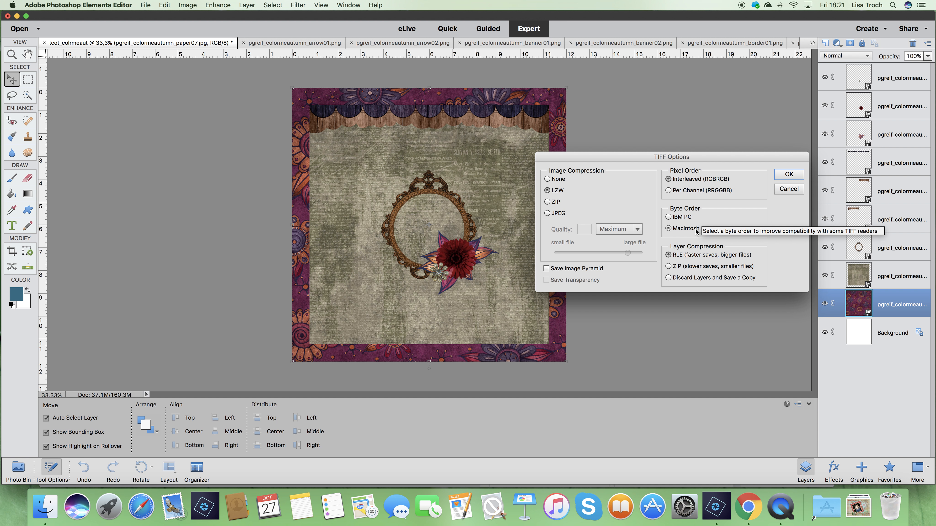
click(785, 177)
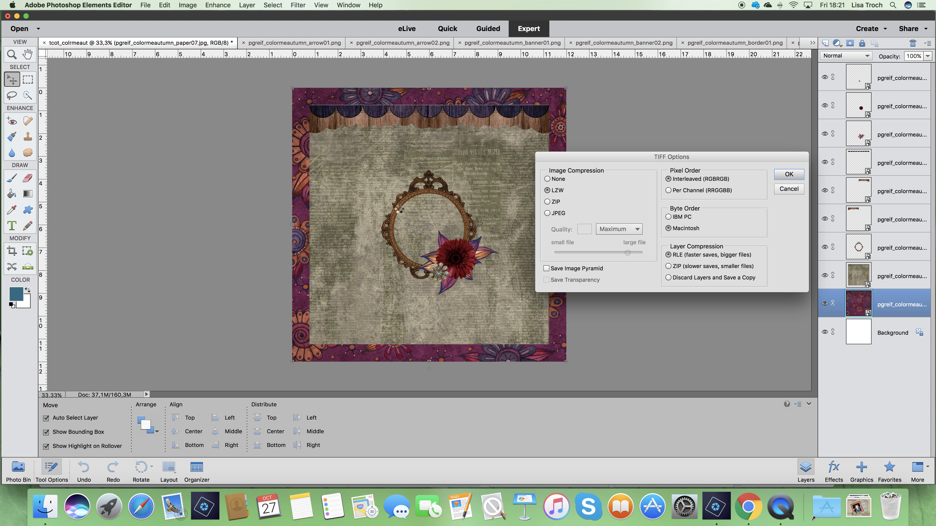
key(Return)
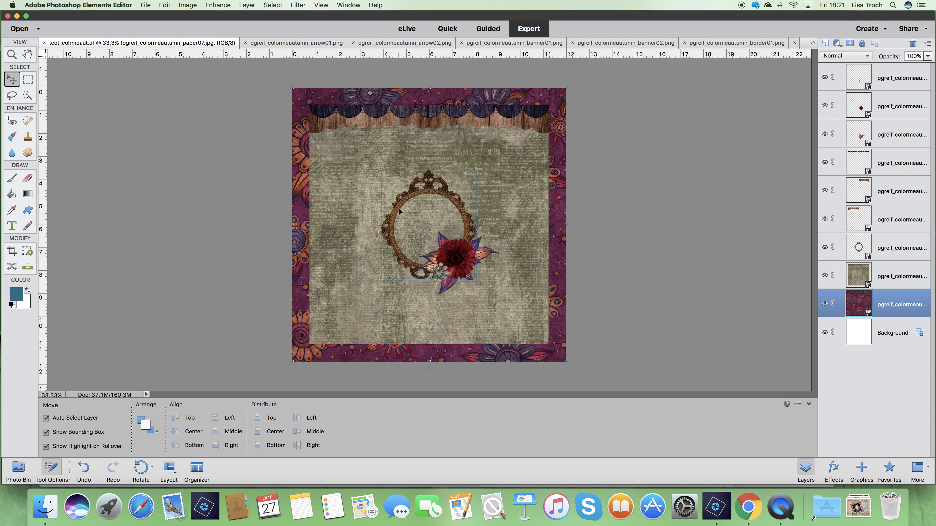